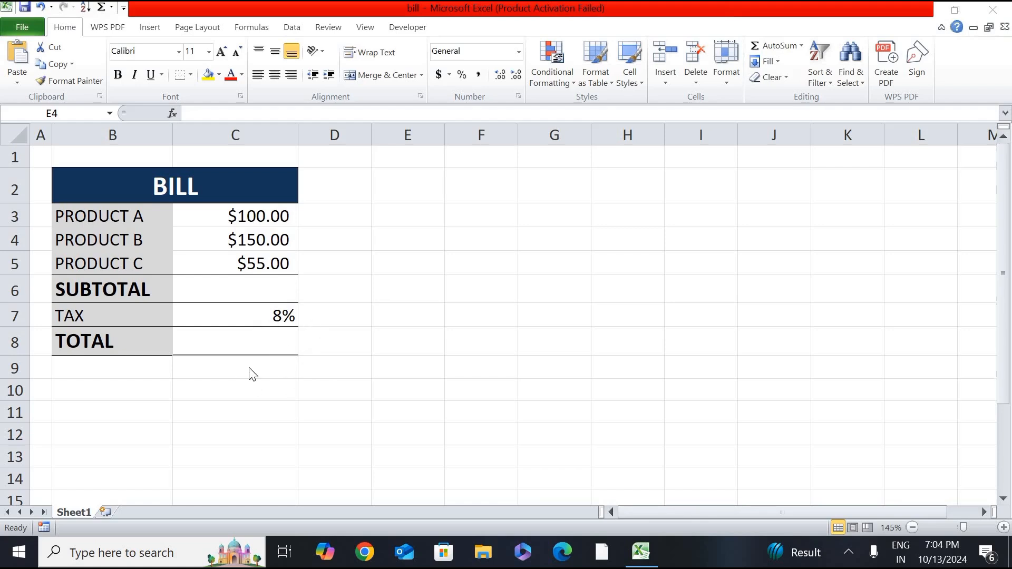
- Enter the formula =C3+C4+C5 in the SUBTOTAL cell C6 to add the three product prices
{"action": "left_click", "coordinate": [521, 259]}
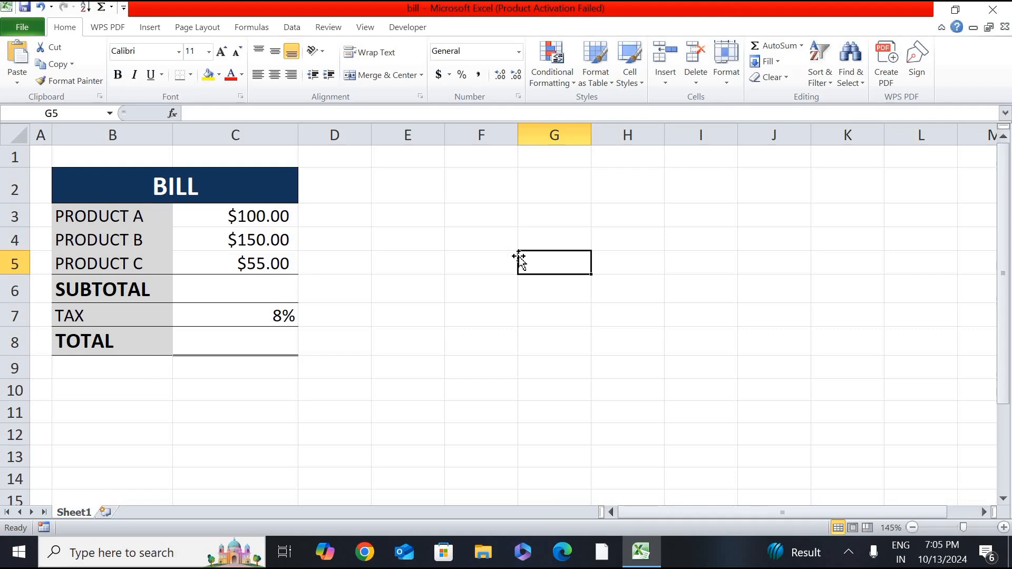
{"action": "left_click", "coordinate": [267, 285]}
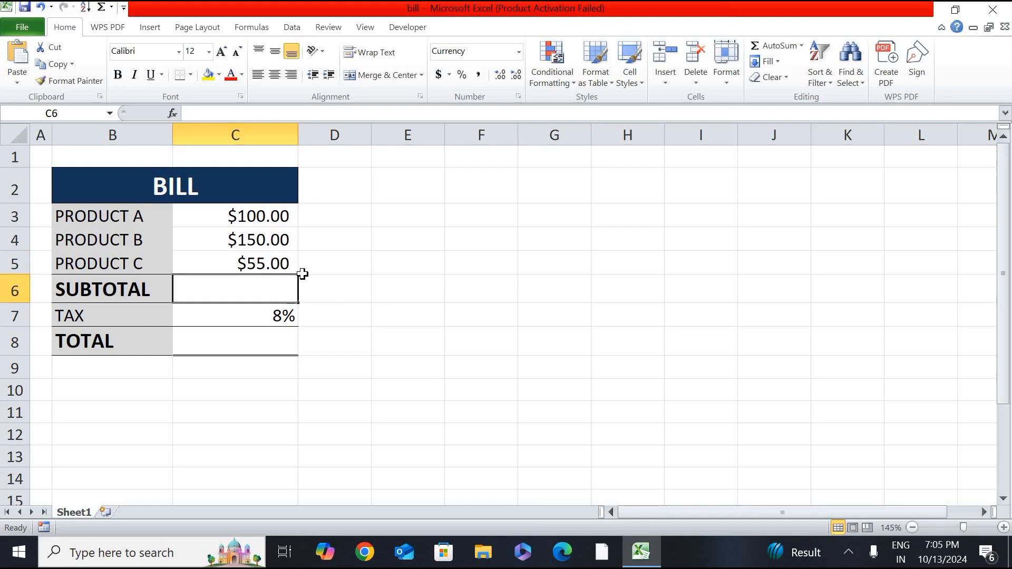
{"action": "double_click", "coordinate": [282, 297]}
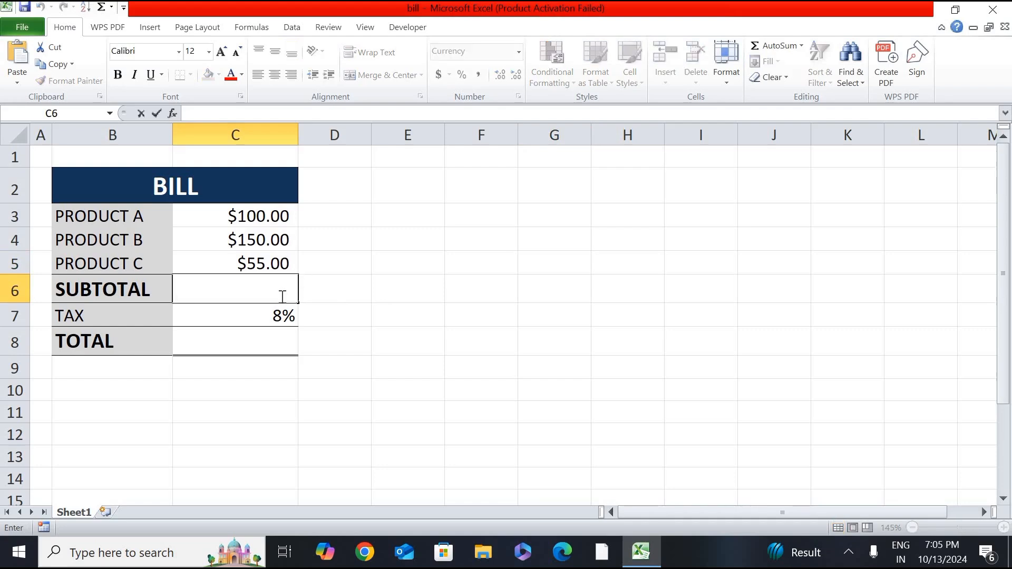
{"action": "type", "text": "="}
{"action": "left_click", "coordinate": [265, 219]}
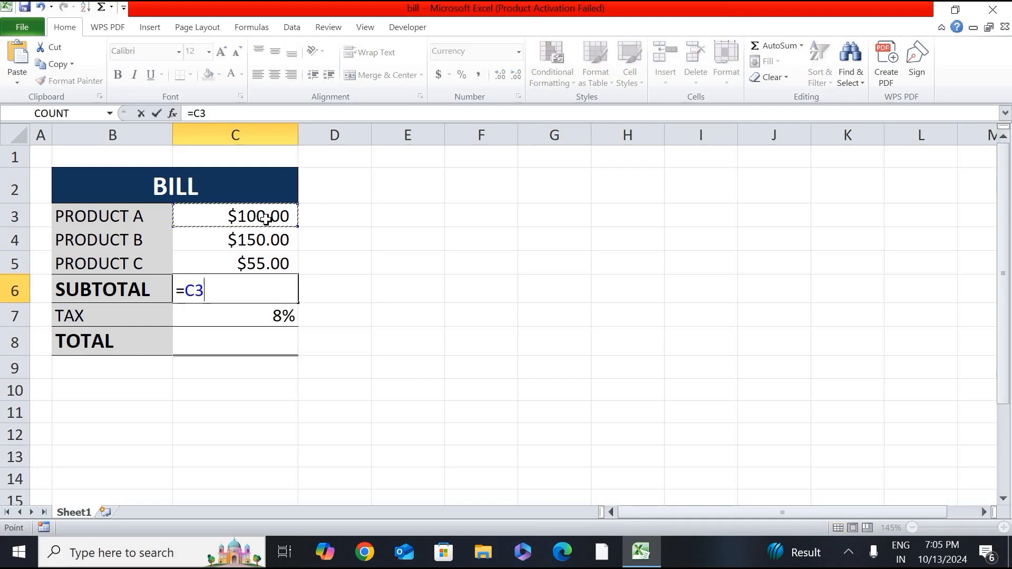
{"action": "type", "text": "+"}
{"action": "left_click", "coordinate": [250, 242]}
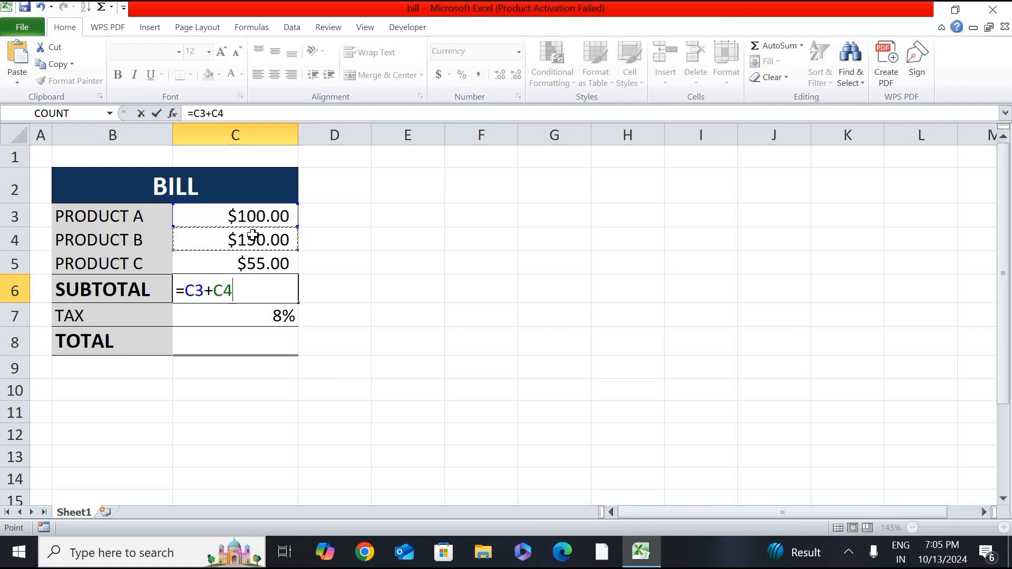
{"action": "type", "text": "+"}
{"action": "left_click", "coordinate": [244, 258]}
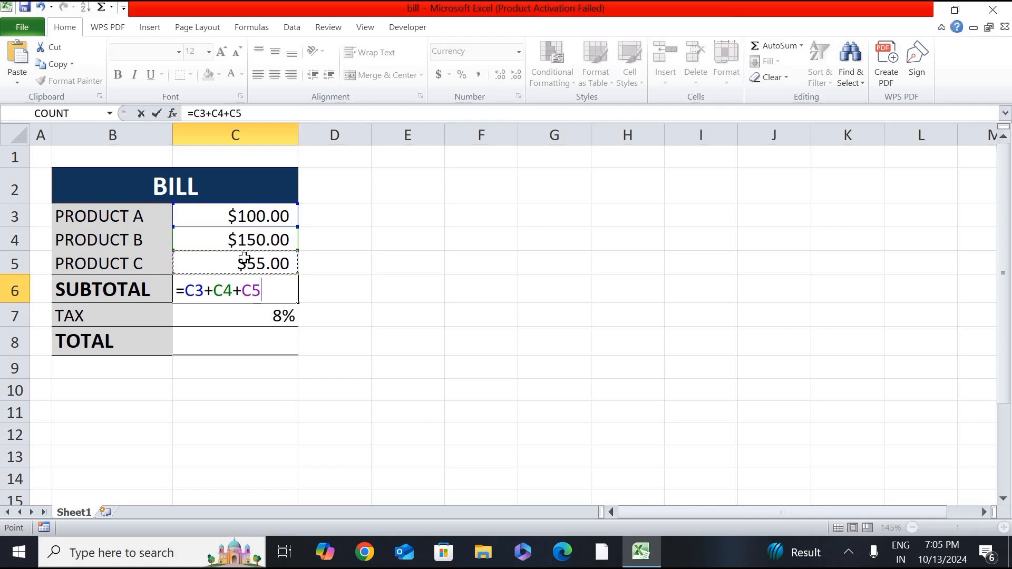
{"action": "key", "text": "ctrl+Return"}
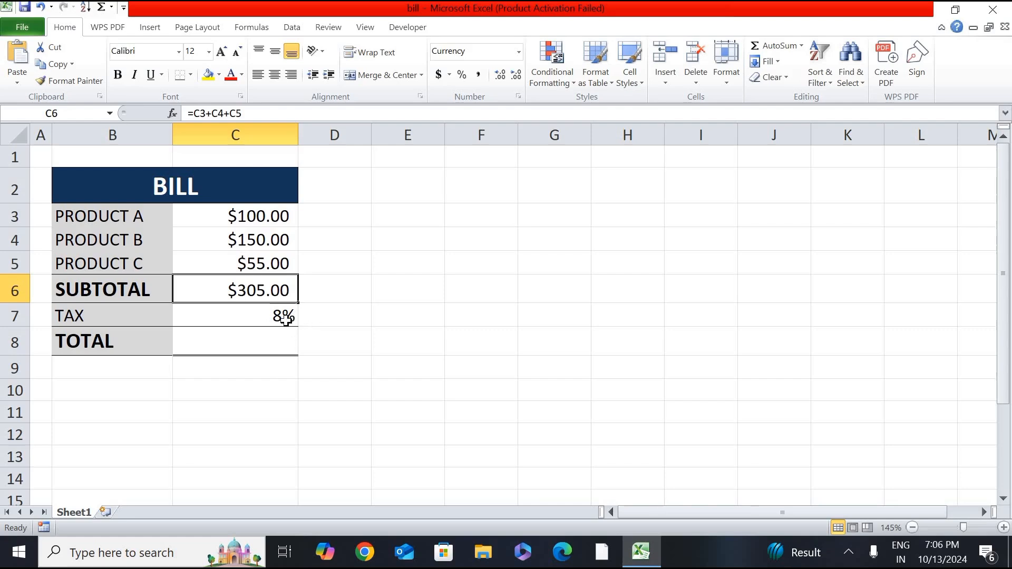
- Enter the formula =C6*C7 in the TOTAL cell C8 to multiply the subtotal by the tax rate
{"action": "left_click", "coordinate": [243, 346]}
{"action": "type", "text": "="}
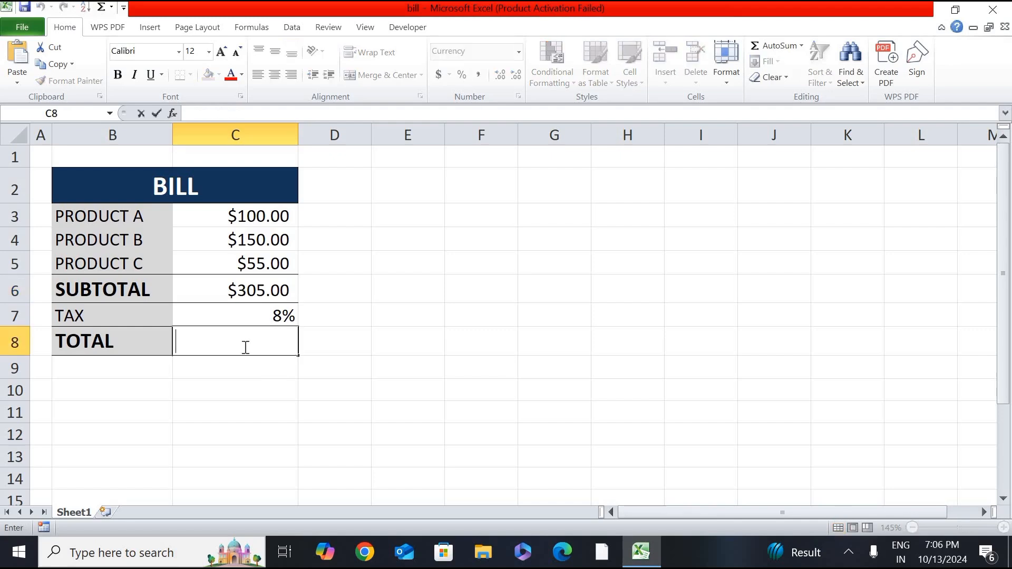
{"action": "left_click", "coordinate": [260, 289]}
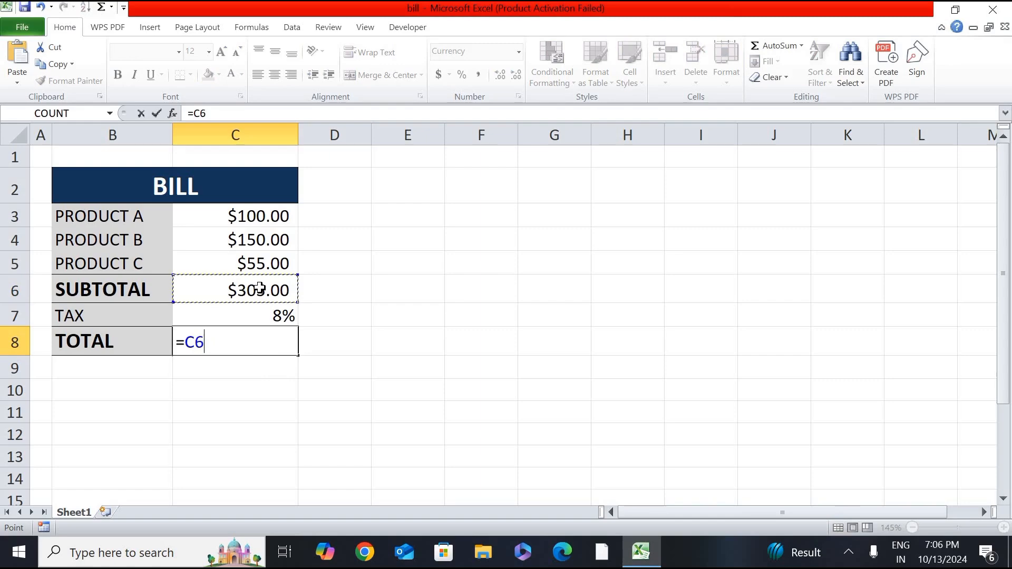
{"action": "type", "text": "*"}
{"action": "left_click", "coordinate": [269, 316]}
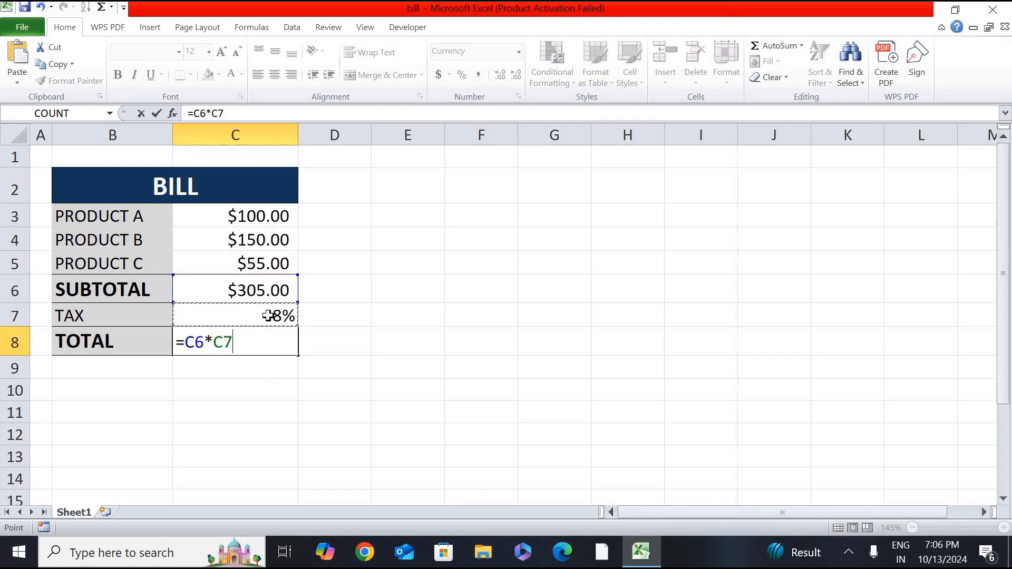
{"action": "key", "text": "ctrl+Return"}
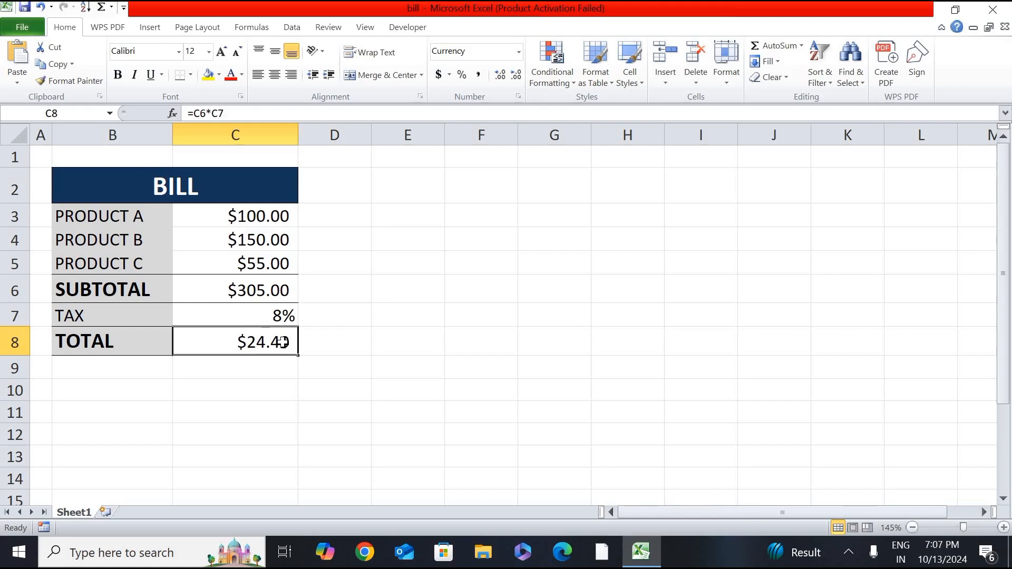
- Replace the formula in the TOTAL cell C8 with =C6*1.08
{"action": "key", "text": "Right"}
{"action": "key", "text": "BackSpace"}
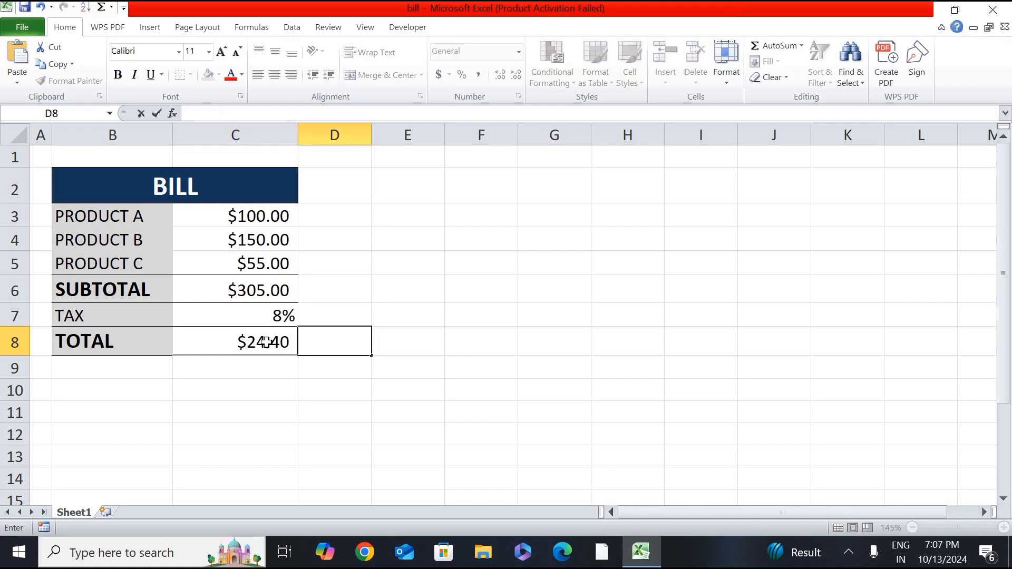
{"action": "left_click", "coordinate": [266, 343]}
{"action": "key", "text": "Delete"}
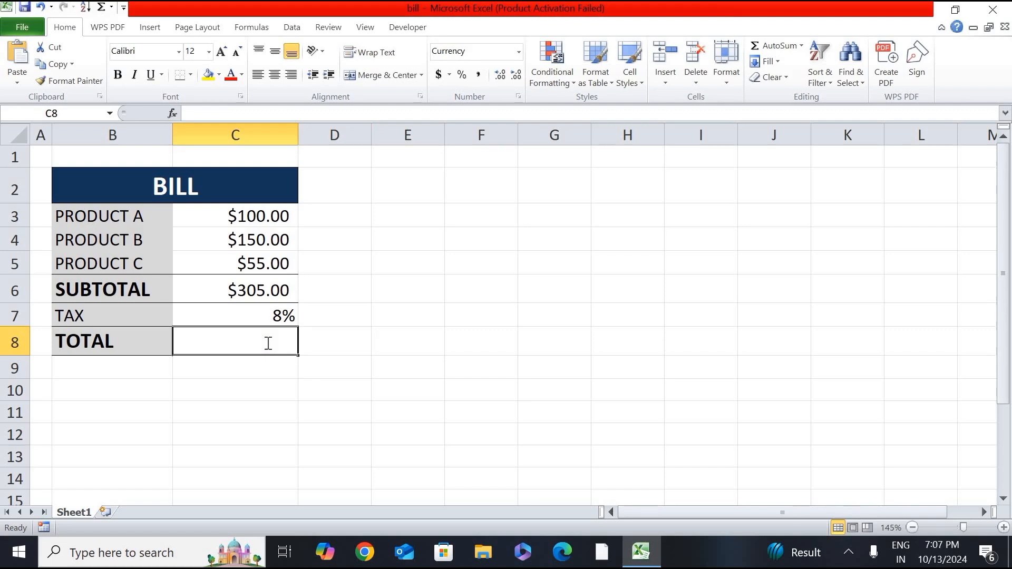
{"action": "type", "text": "="}
{"action": "left_click", "coordinate": [253, 291]}
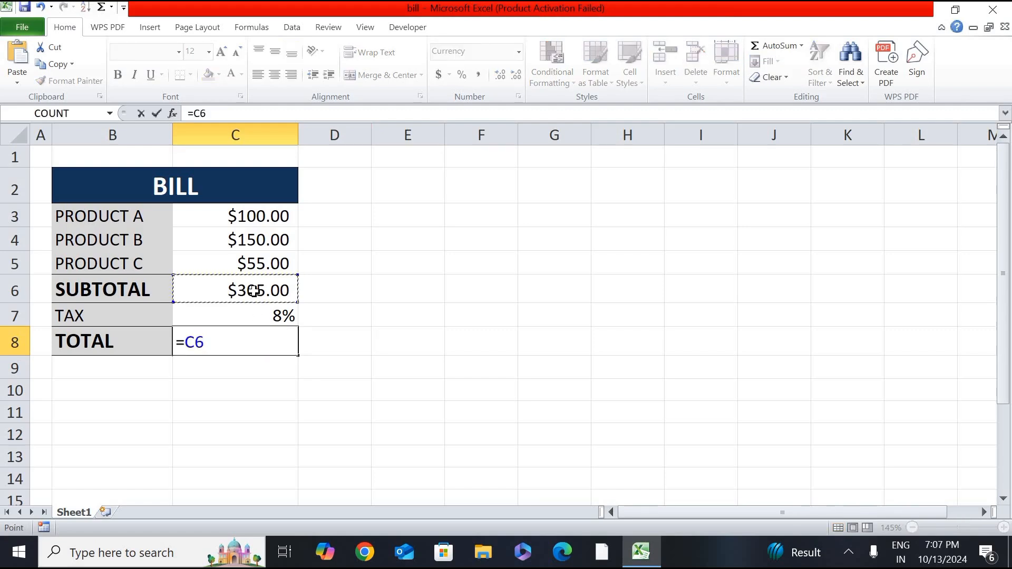
{"action": "type", "text": "*1.08"}
{"action": "key", "text": "ctrl+Return"}
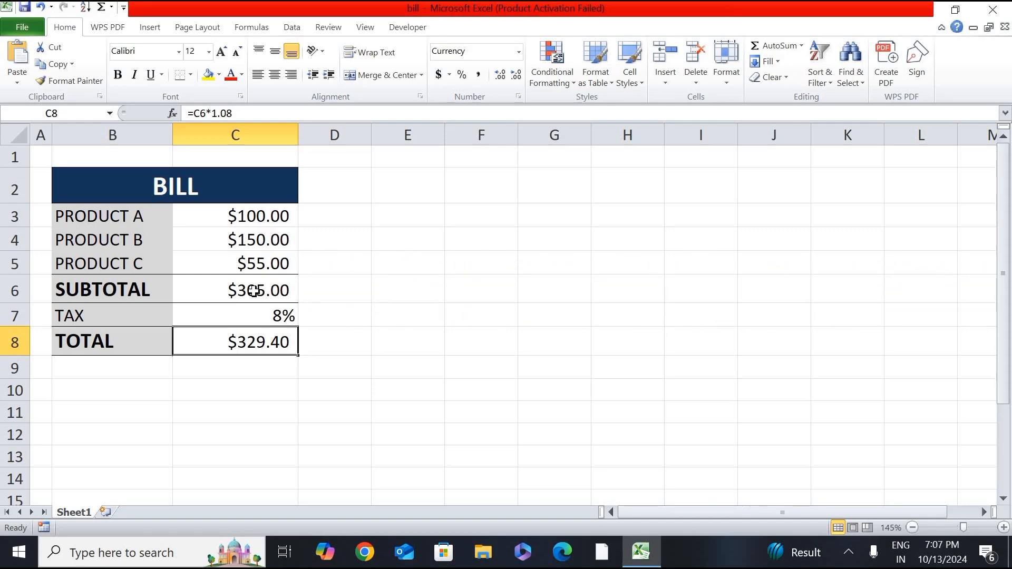
- Rewrite the TOTAL formula in C8 as =C6*C7+1, referencing the subtotal and tax cells
{"action": "left_click", "coordinate": [256, 31]}
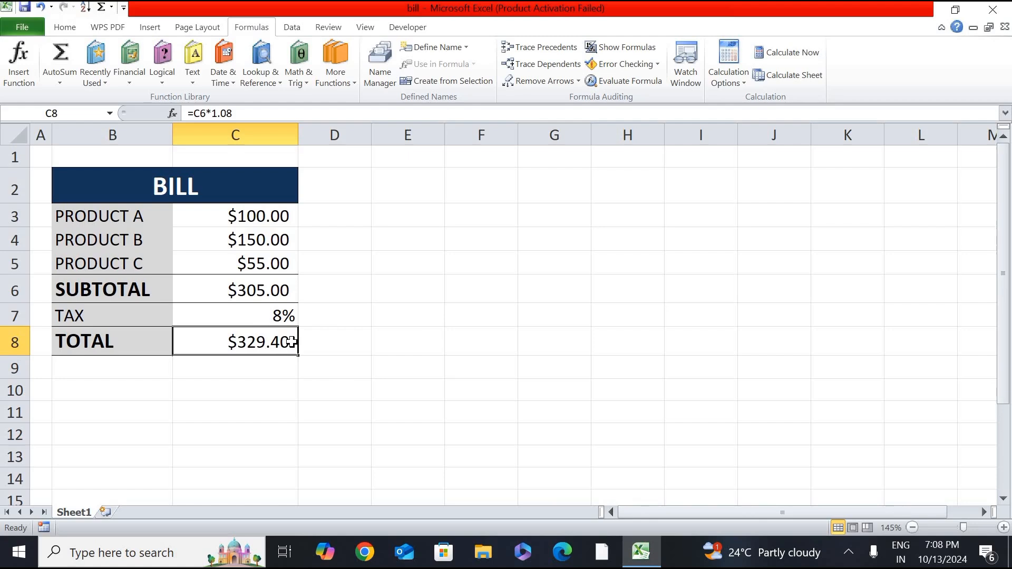
{"action": "key", "text": "BackSpace"}
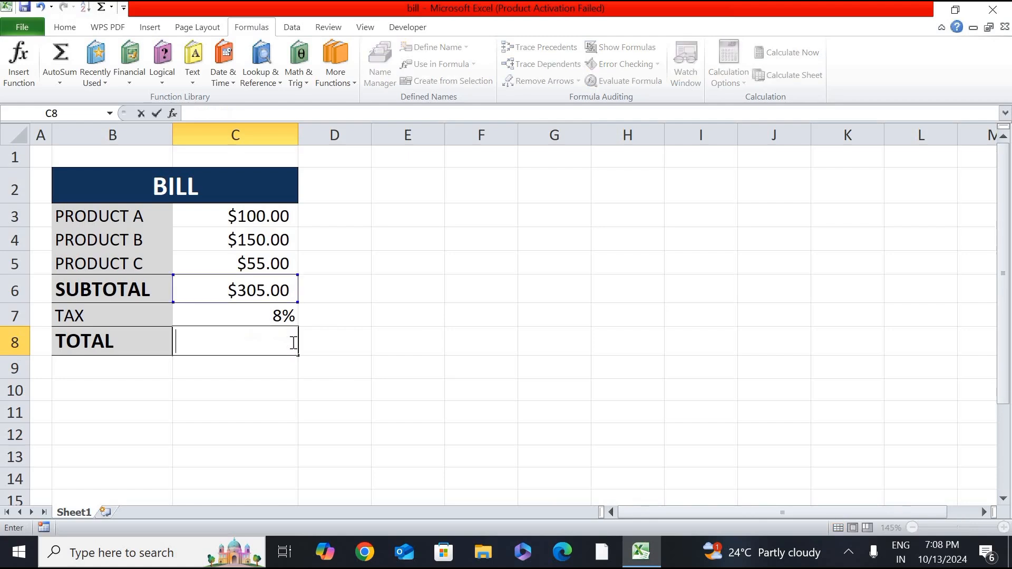
{"action": "type", "text": "="}
{"action": "left_click", "coordinate": [259, 288]}
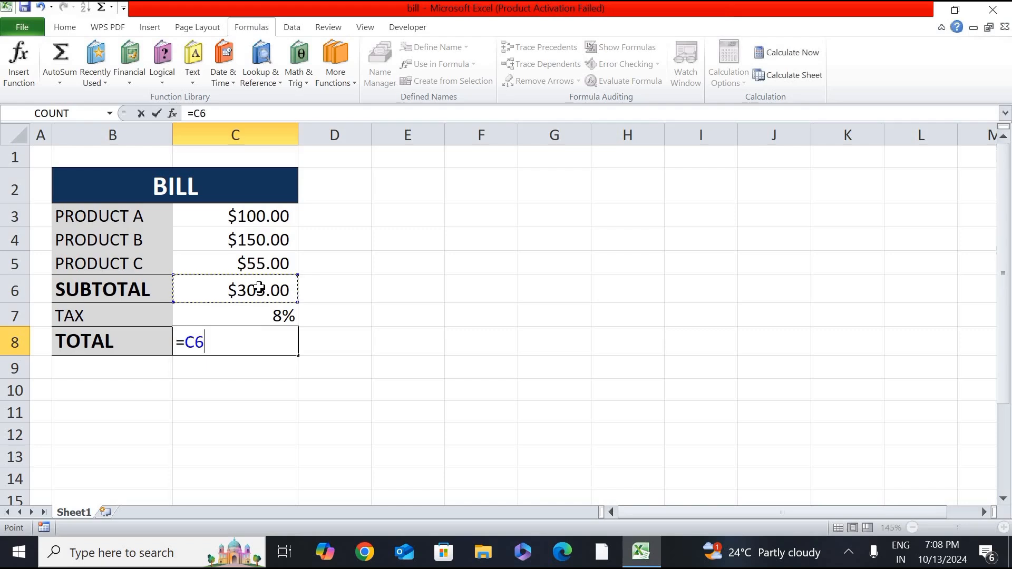
{"action": "type", "text": "*"}
{"action": "left_click", "coordinate": [240, 312]}
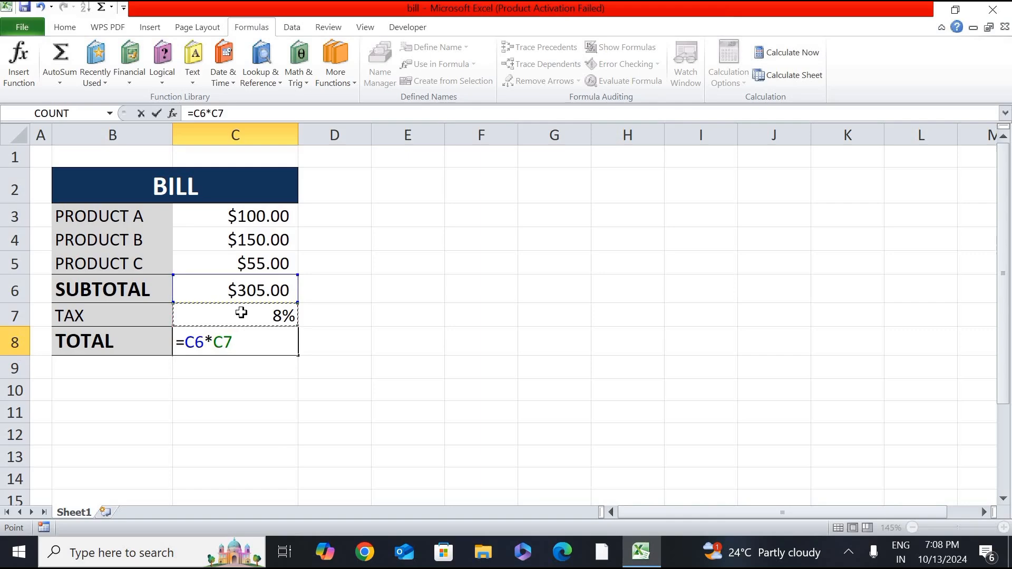
{"action": "type", "text": "+"}
{"action": "key", "text": "shift+Right"}
{"action": "key", "text": "BackSpace"}
{"action": "key", "text": "BackSpace"}
{"action": "key", "text": "BackSpace"}
{"action": "key", "text": "BackSpace"}
{"action": "key", "text": "BackSpace"}
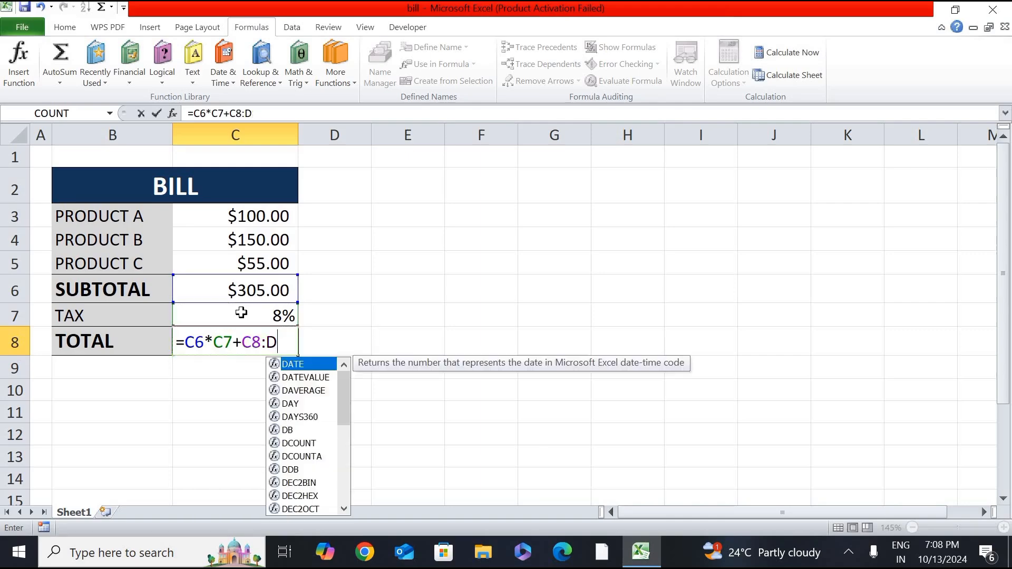
{"action": "type", "text": "1"}
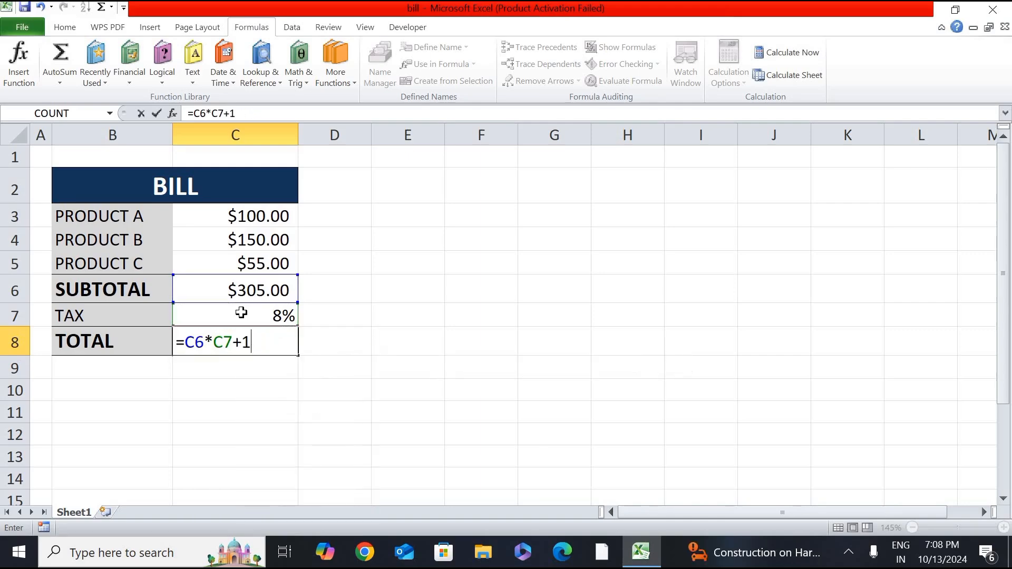
- Enclose C7+1 in parentheses so the TOTAL formula reads =C6*(C7+1), and commit it
{"action": "left_click", "coordinate": [262, 341]}
{"action": "type", "text": ")"}
{"action": "left_click", "coordinate": [218, 342]}
{"action": "type", "text": "("}
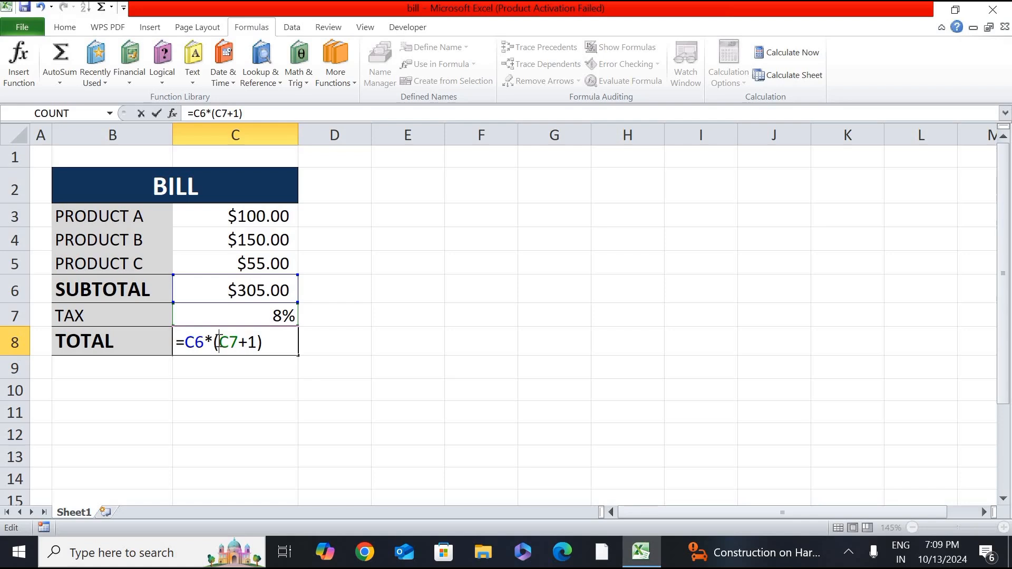
{"action": "key", "text": "ctrl+Return"}
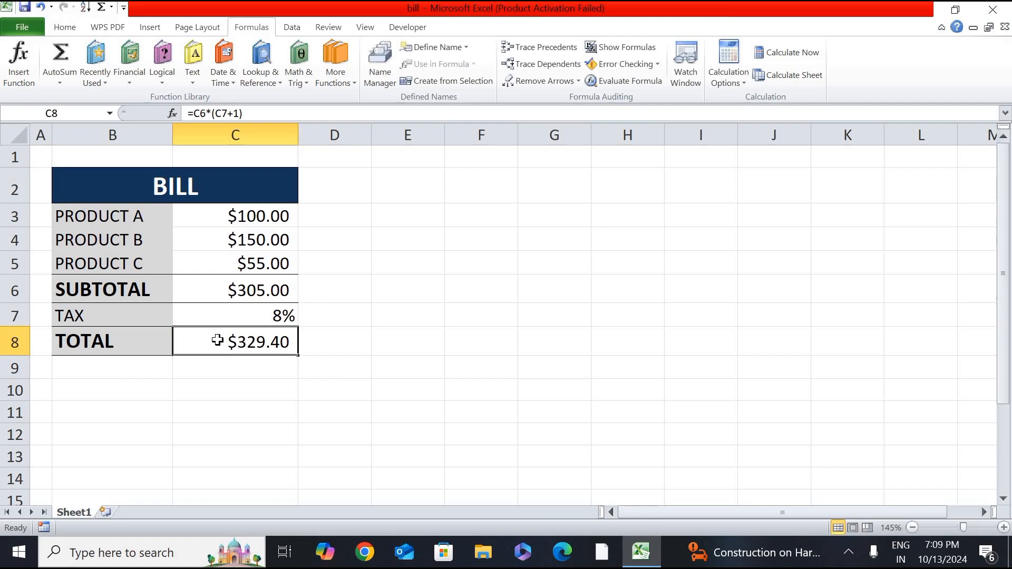